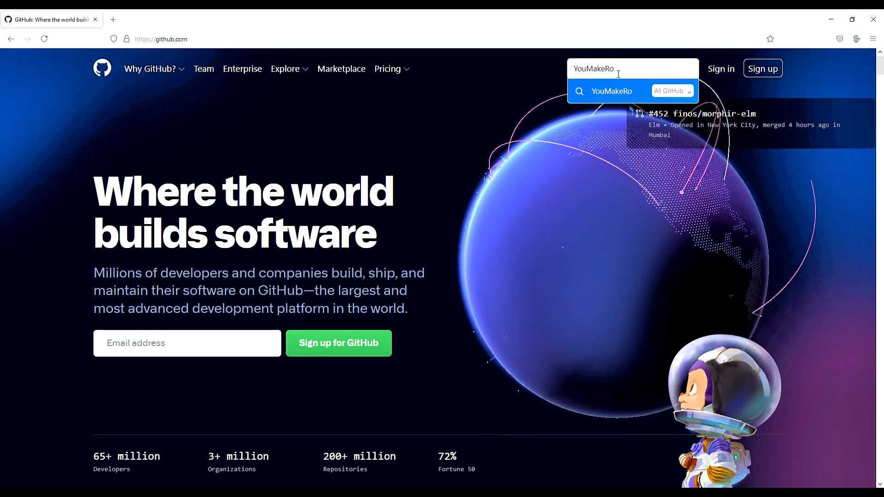
Search GitHub for YouMakeRobots, open the YouMakeTech/YouMakeRobots repository and its downloaded folder.
key("Return")
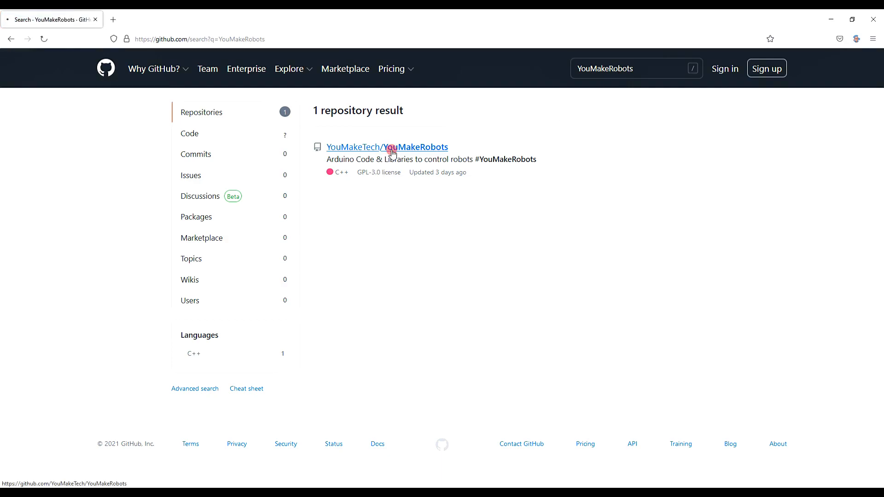
left_click(391, 148)
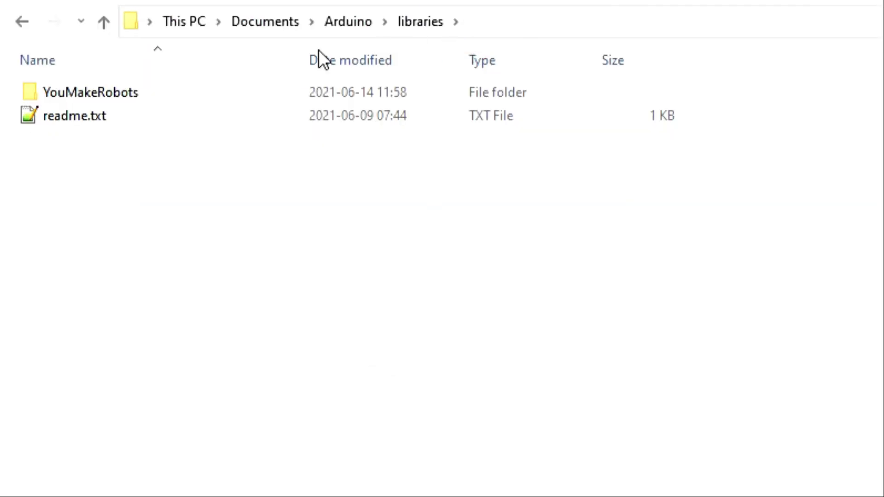
double_click(136, 90)
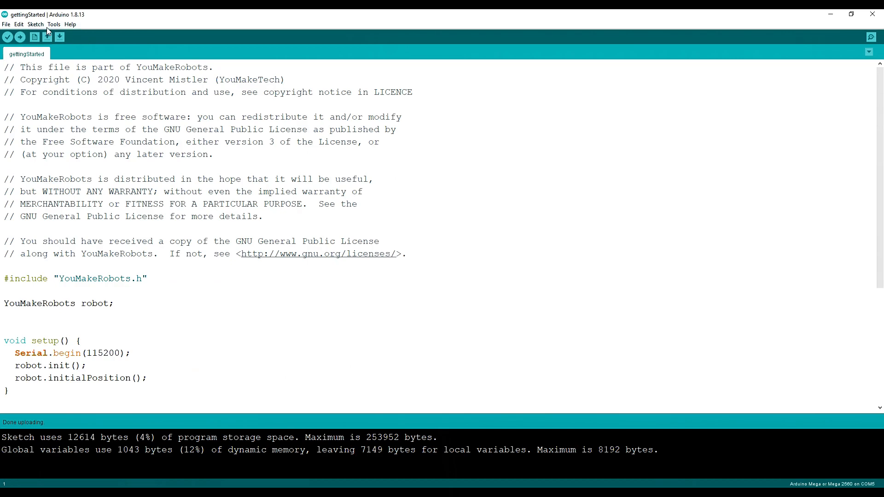
Open the Serial Monitor from the Tools menu after the upload completes.
left_click(54, 24)
left_click(69, 77)
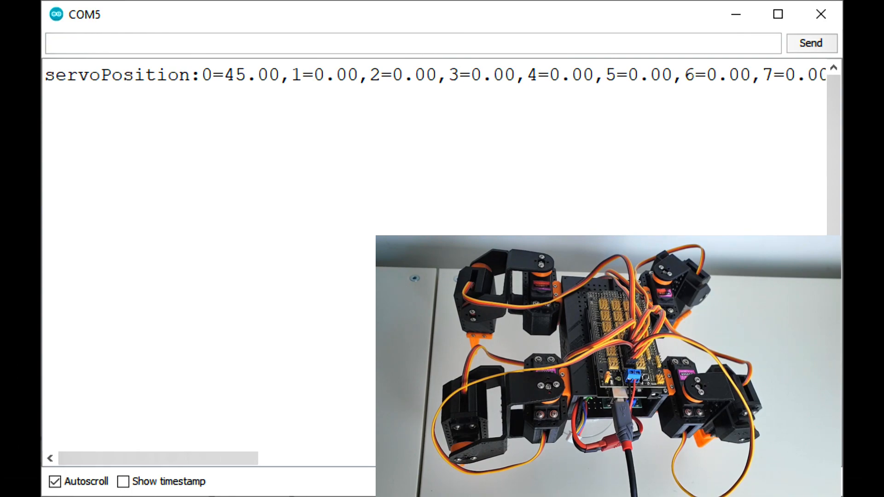
type("MOVE:0=-45")
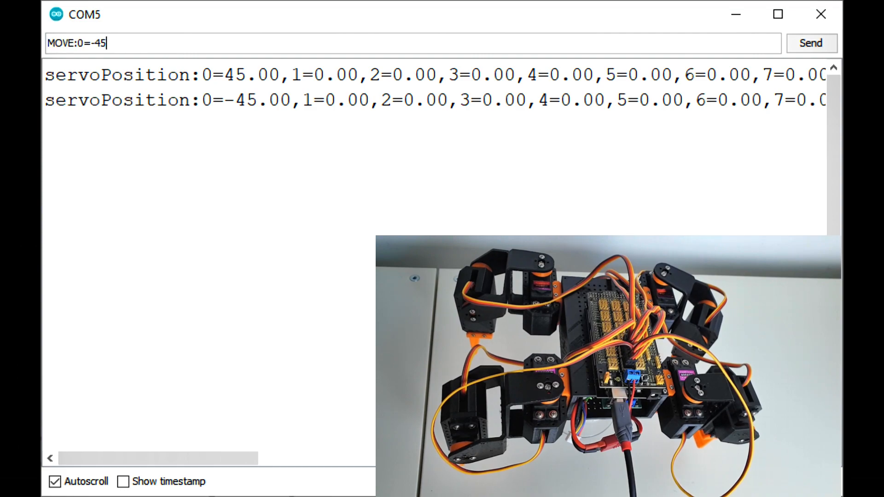
Send MOVE:0 commands swinging servo 0 back through 0 and 45 degrees.
key("Left")
key("Left")
key("Delete")
key("Delete")
key("Delete")
key("BackSpace")
key("BackSpace")
key("BackSpace")
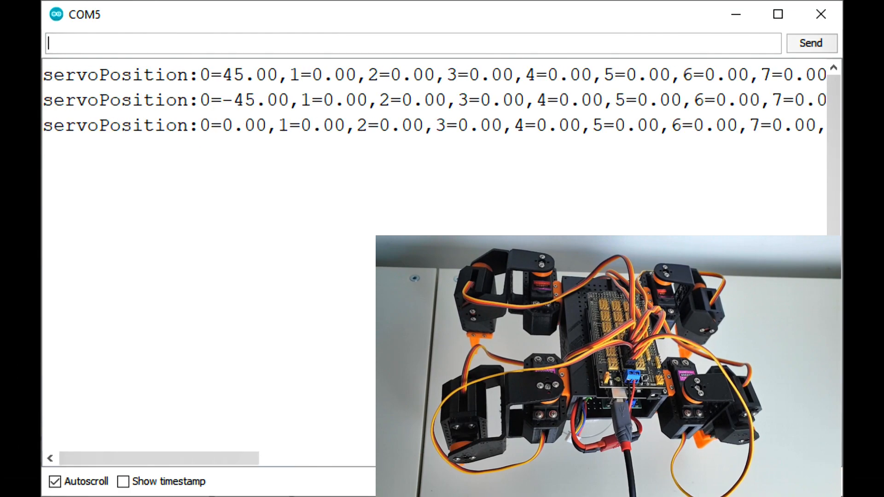
type("MOVE:0=0")
type("45")
key("Return")
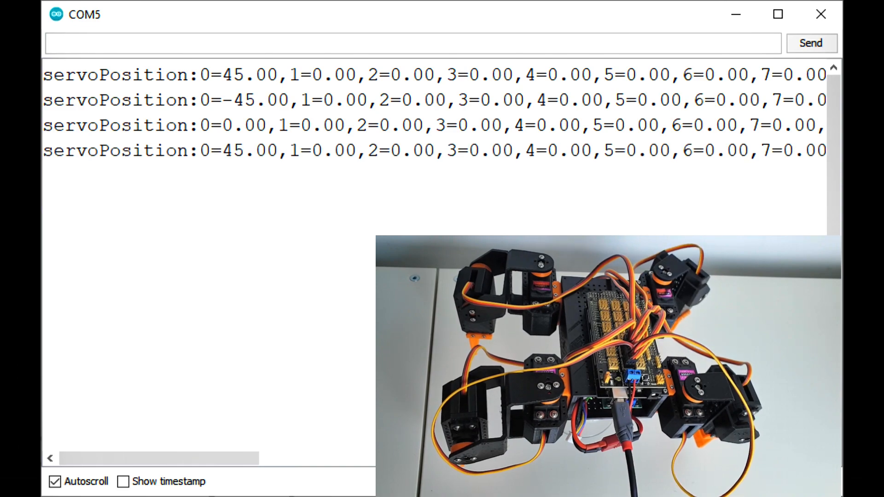
type("MOVE:0=45")
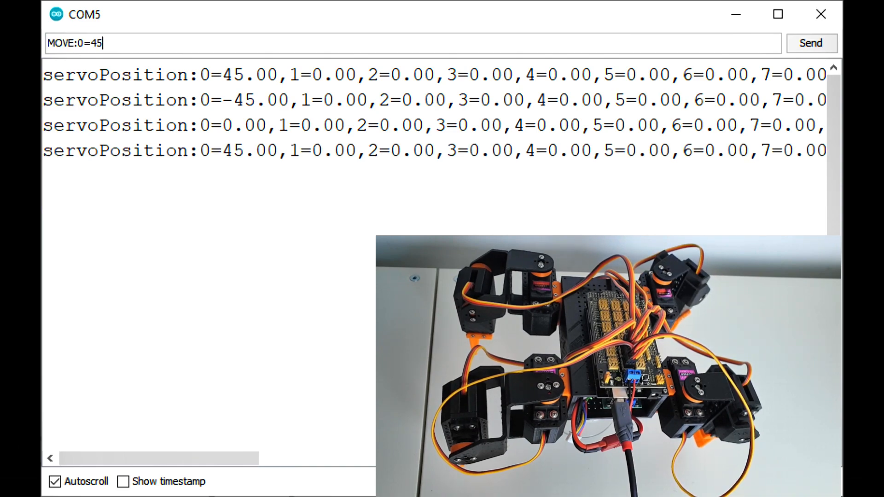
Send MOVE:1=-45 to swing servo 1 to -45 degrees.
key("Left")
key("Left")
key("Left")
key("BackSpace")
type("1")
key("Right")
type("-")
key("Return")
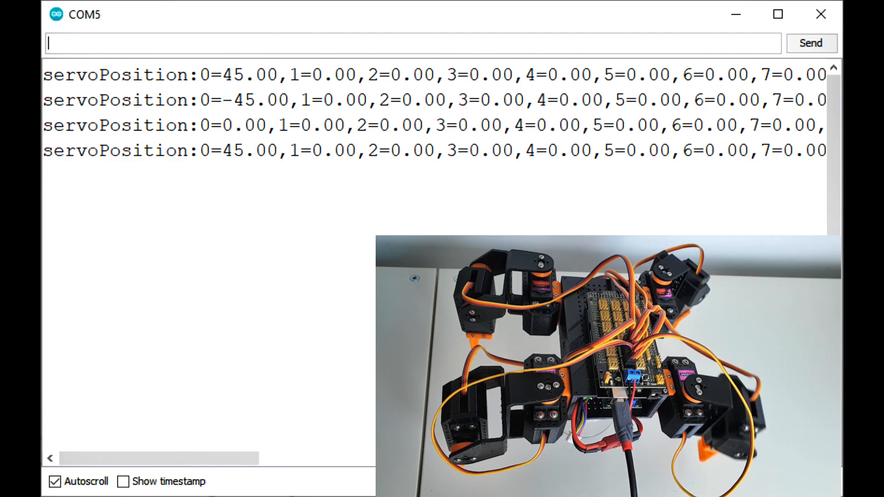
type("MOVE:1=-45")
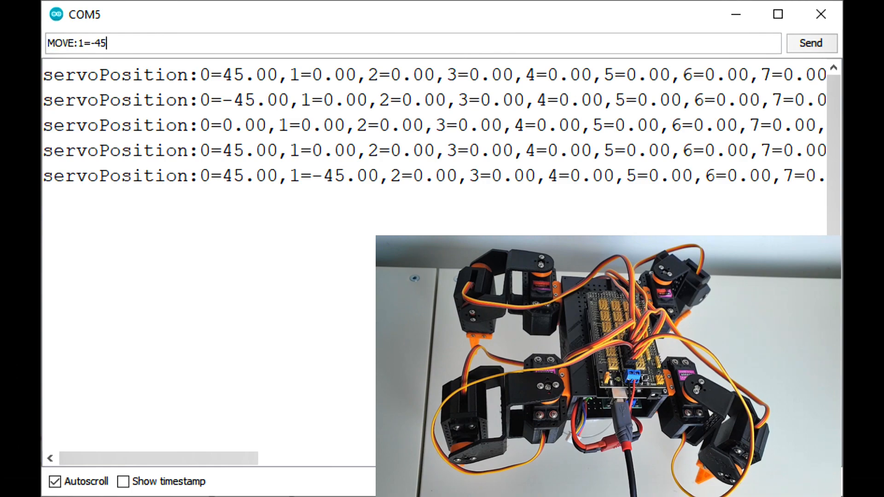
Send the combined command MOVE:0=45,1=-45,2=45,3=-45 moving all four servos.
key("Left")
key("Left")
key("Left")
key("Left")
key("shift+End")
type("0=4")
type("5,1=-")
type("45,2=")
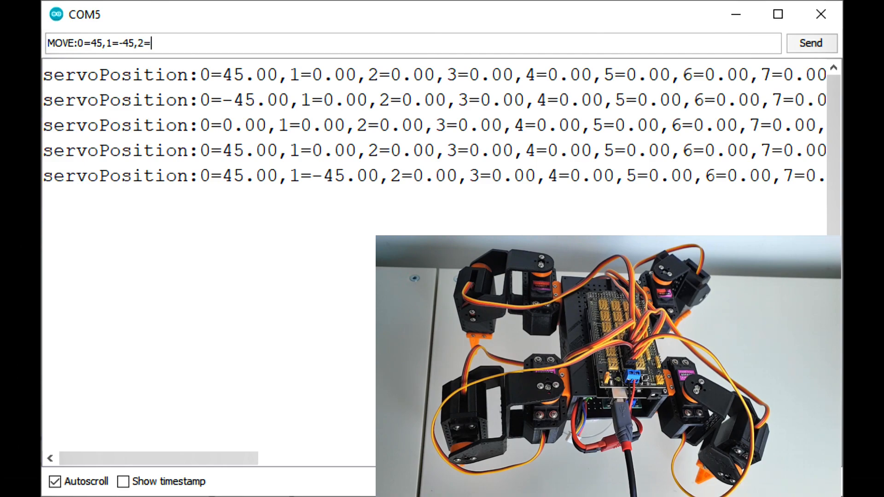
type("45,3=-4")
type("5")
key("Return")
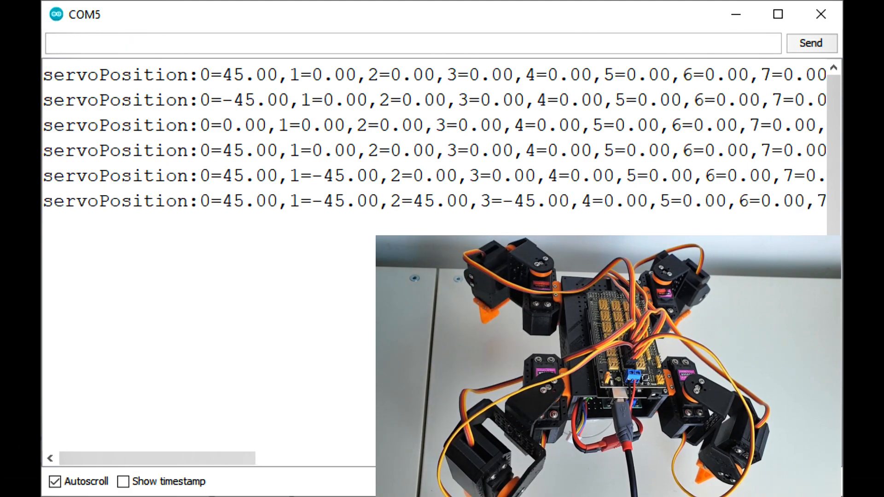